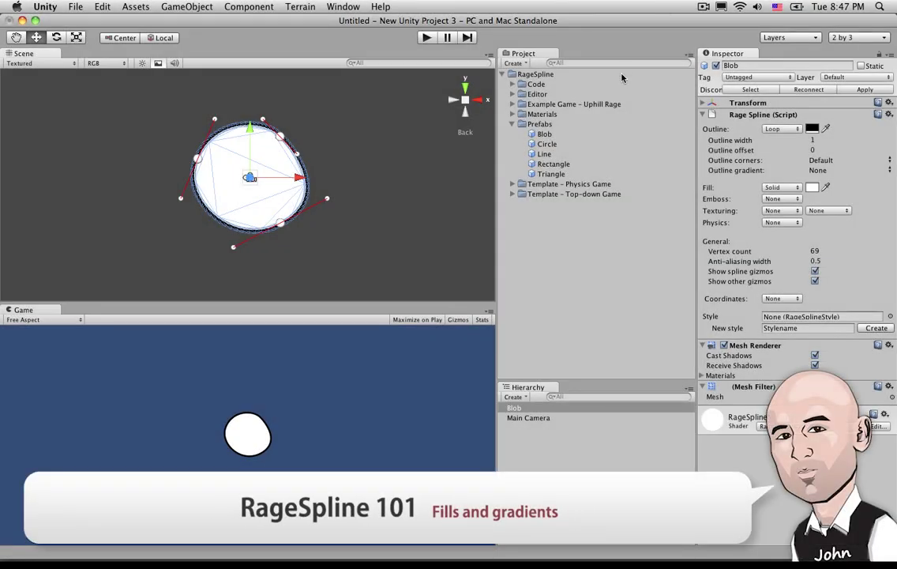
Step: Set the Blob's Rage Spline Fill to None so only the black outline shows
click(779, 188)
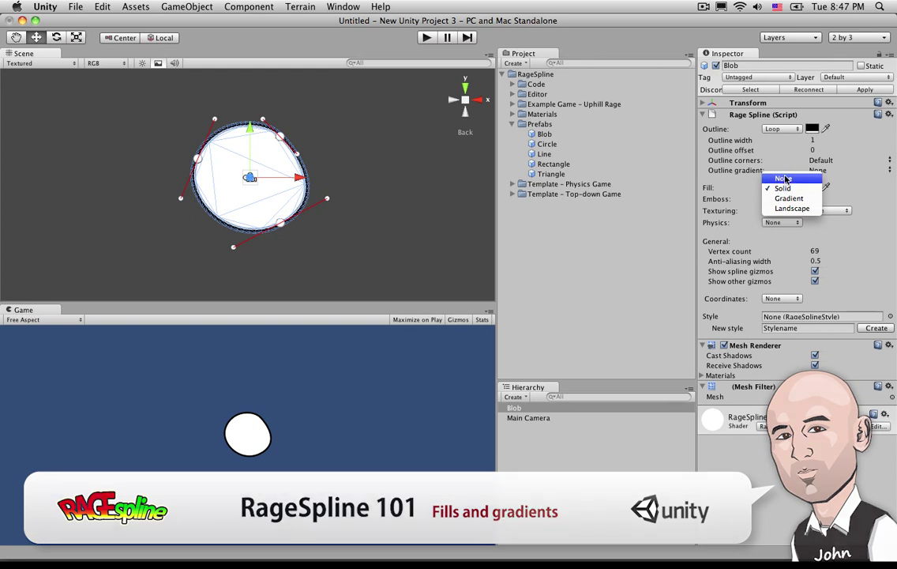
click(783, 178)
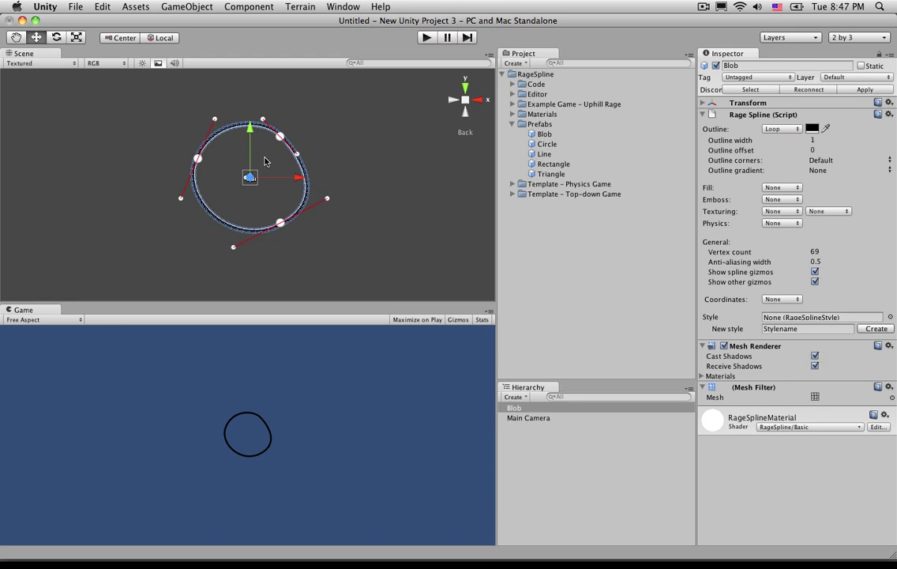
click(297, 161)
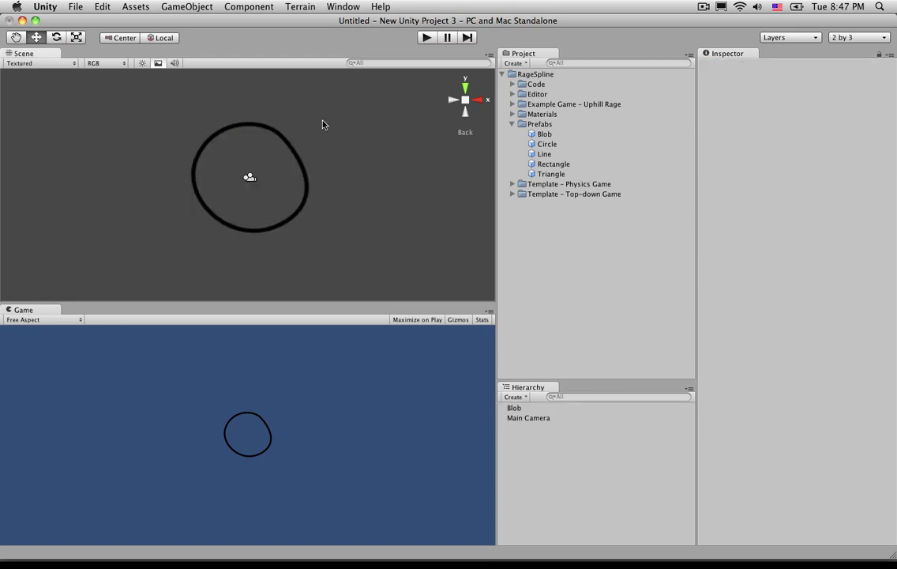
Step: Switch the Blob's Fill back to Solid and keep the fill colour white after trying red
click(283, 139)
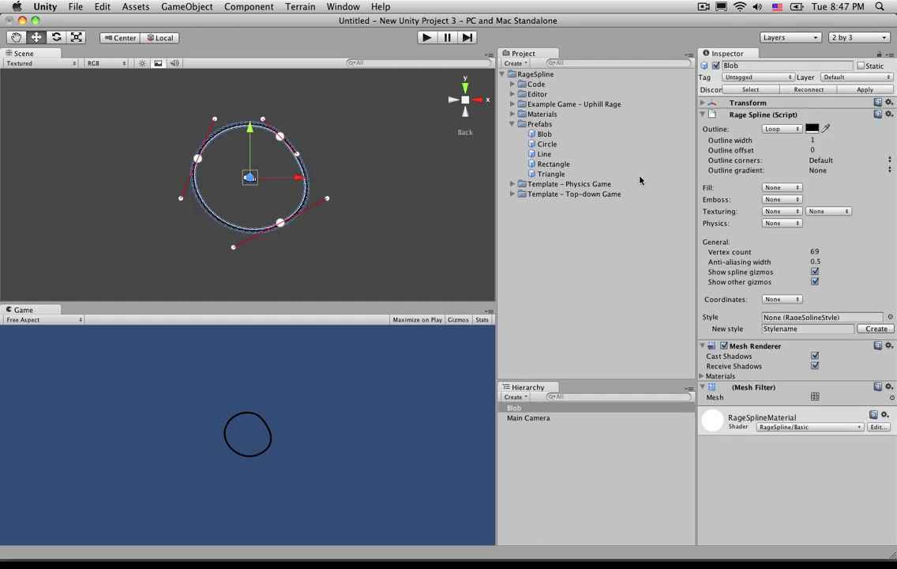
click(800, 188)
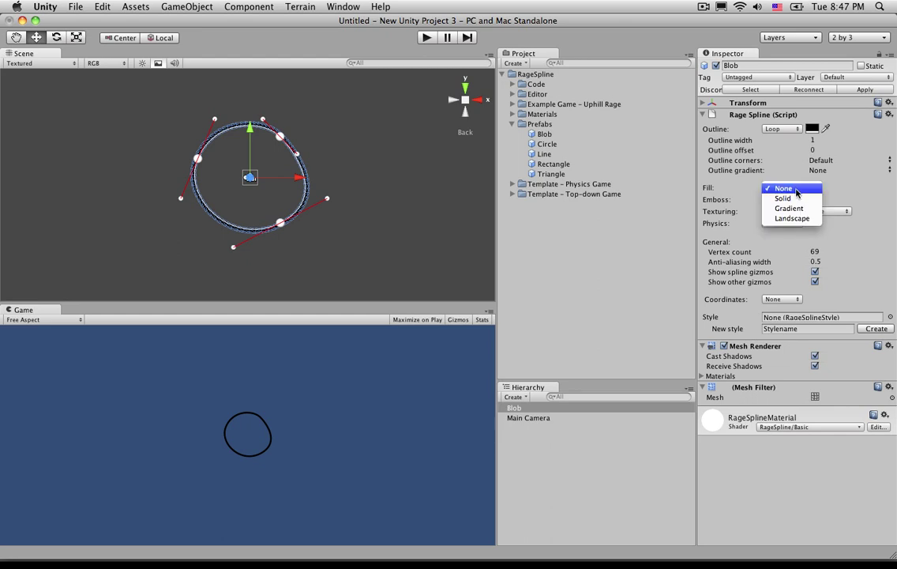
click(795, 199)
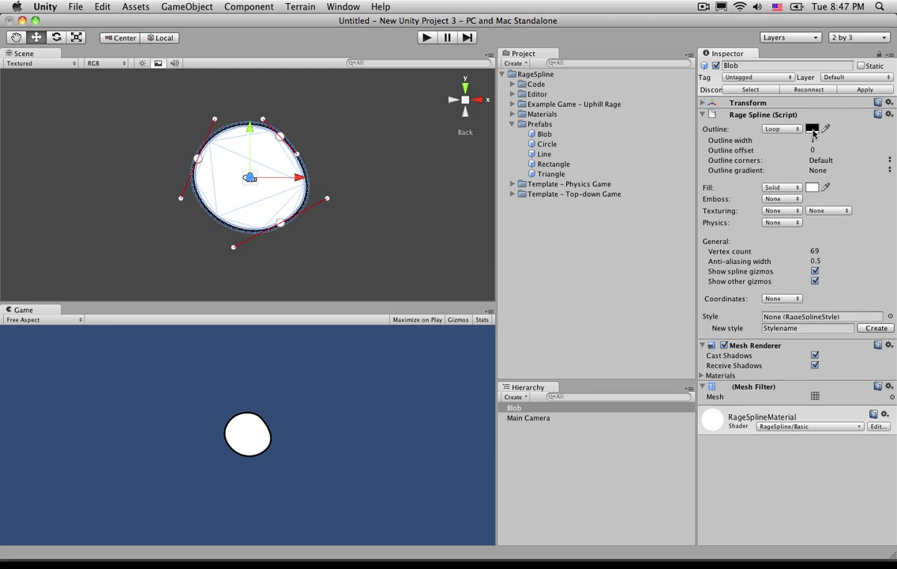
click(812, 187)
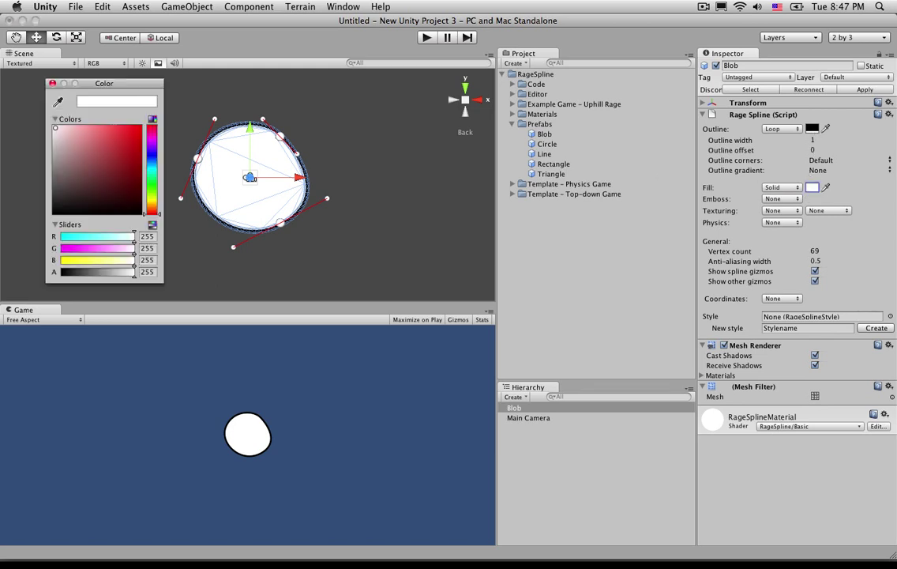
drag(128, 158, 170, 119)
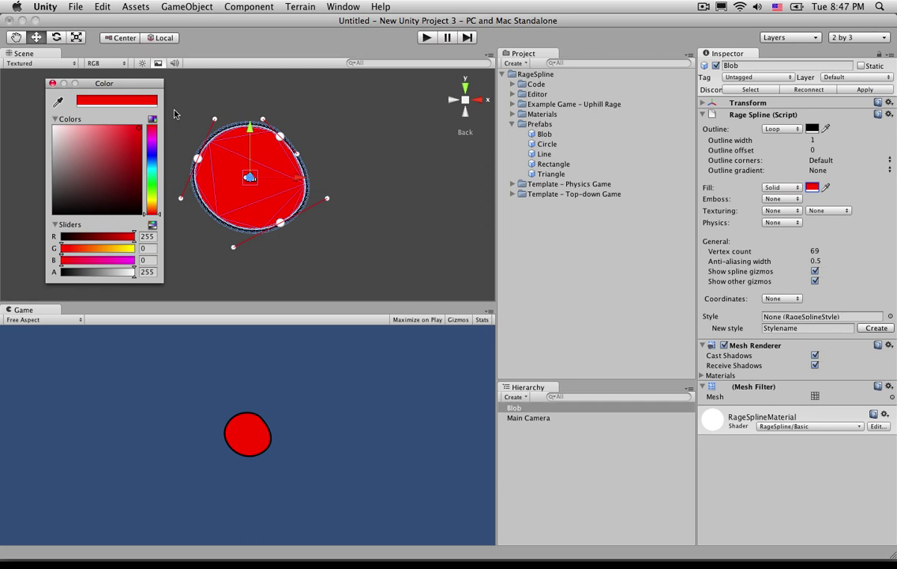
drag(97, 135, 19, 104)
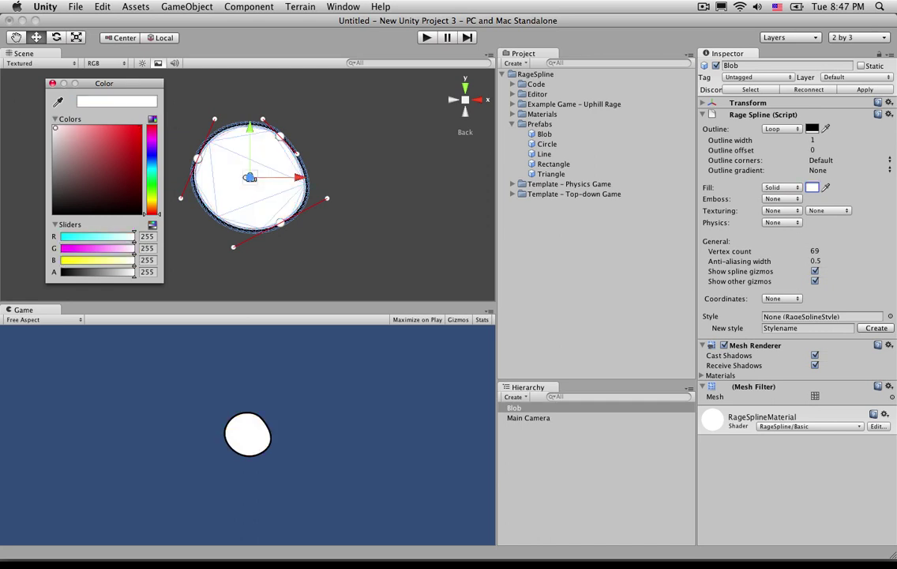
click(51, 83)
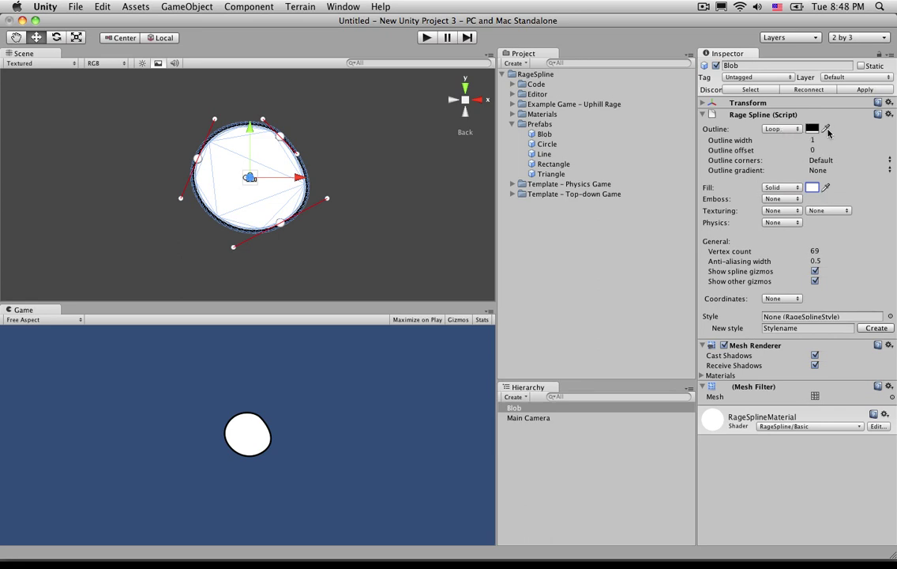
Step: Change the Blob's Fill to Gradient and its Outline to None
click(791, 188)
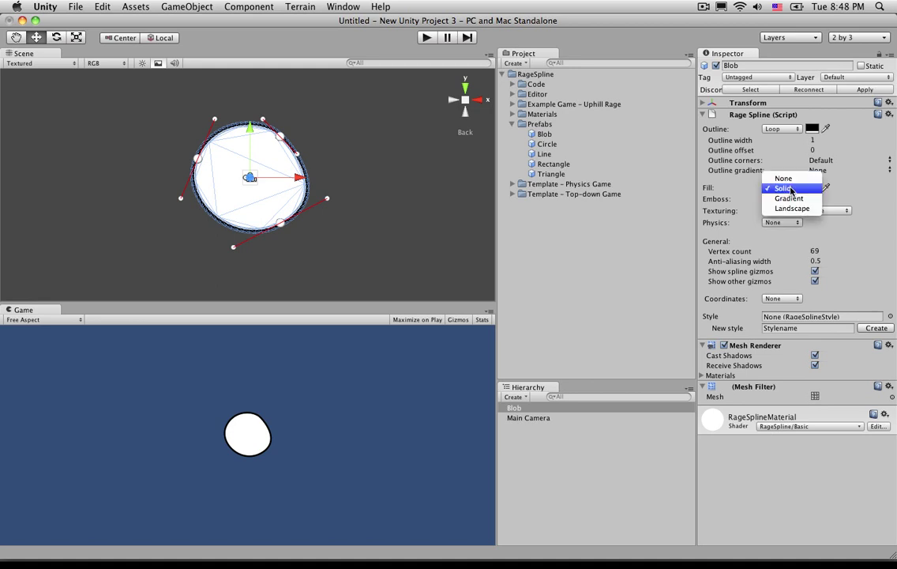
click(796, 197)
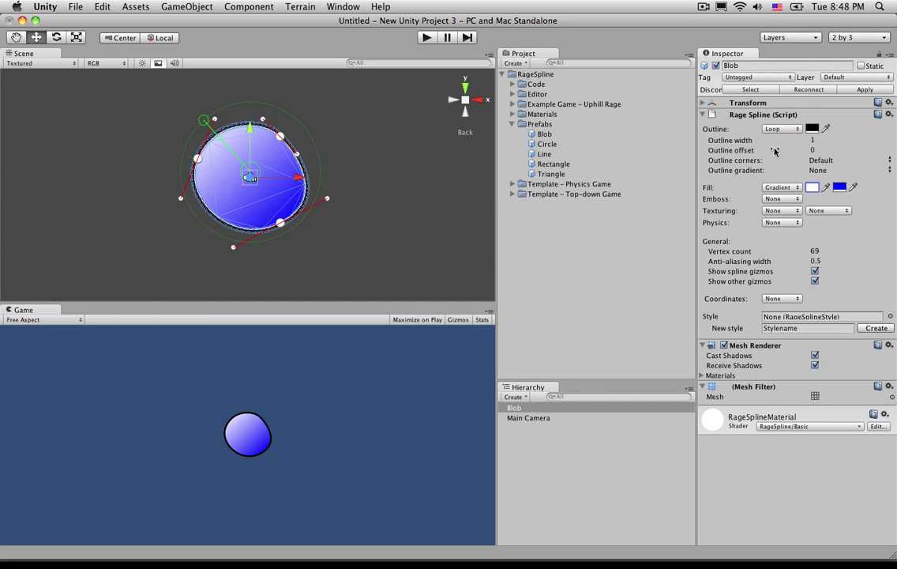
click(795, 131)
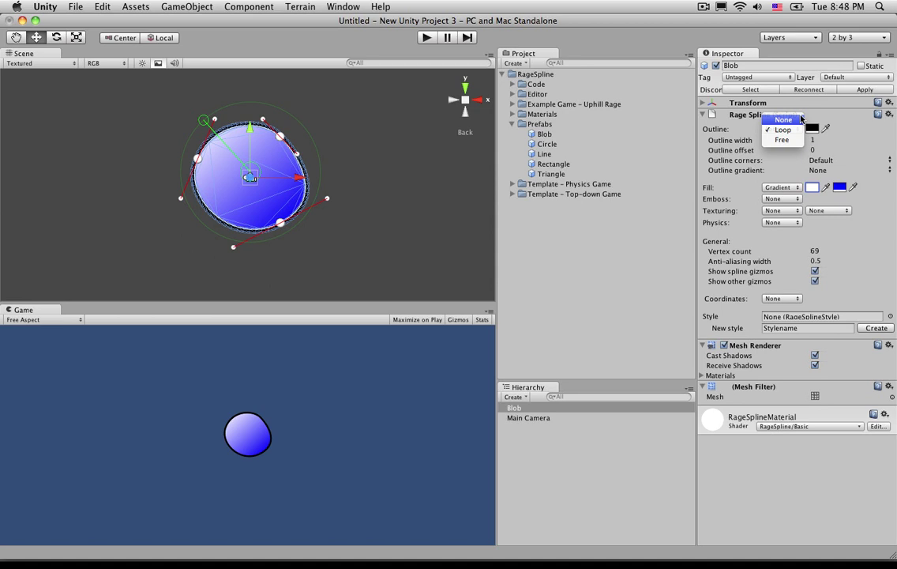
click(799, 119)
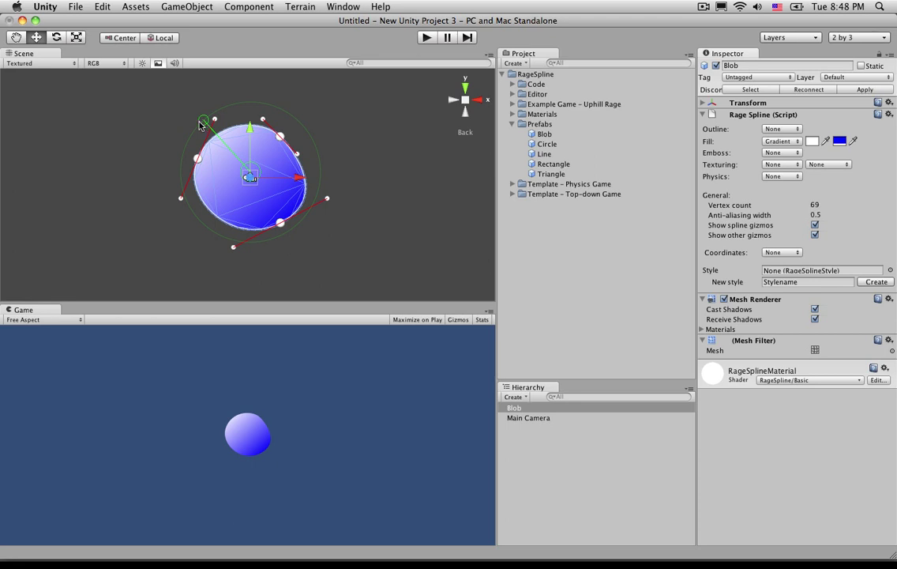
click(344, 134)
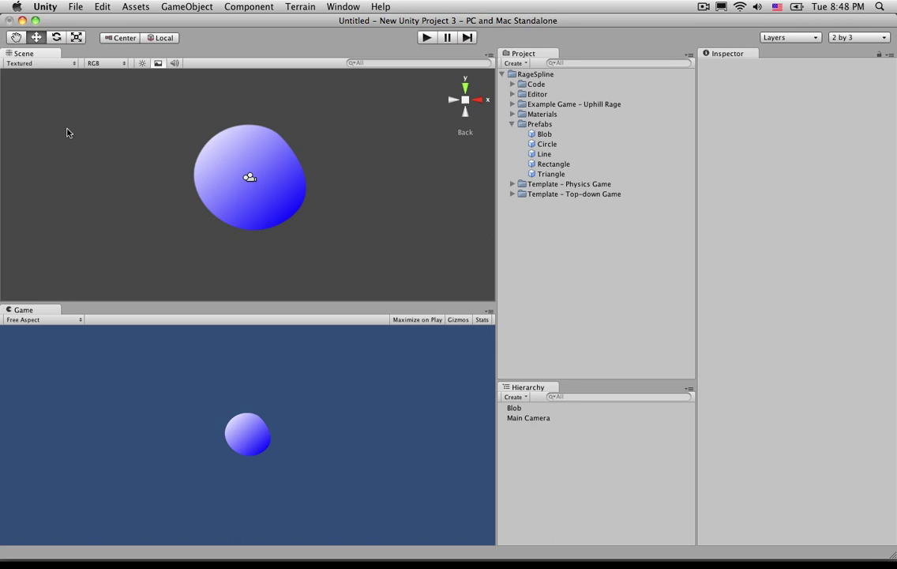
Step: In the maximized Scene view, drag the green gradient handle left and outward to angle and widen the gradient
key(shift+space)
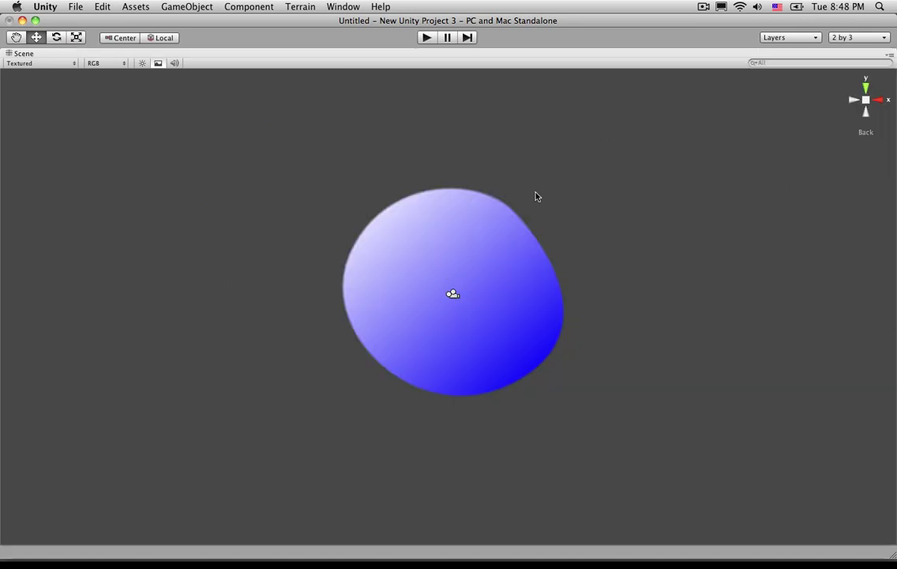
key(shift+space)
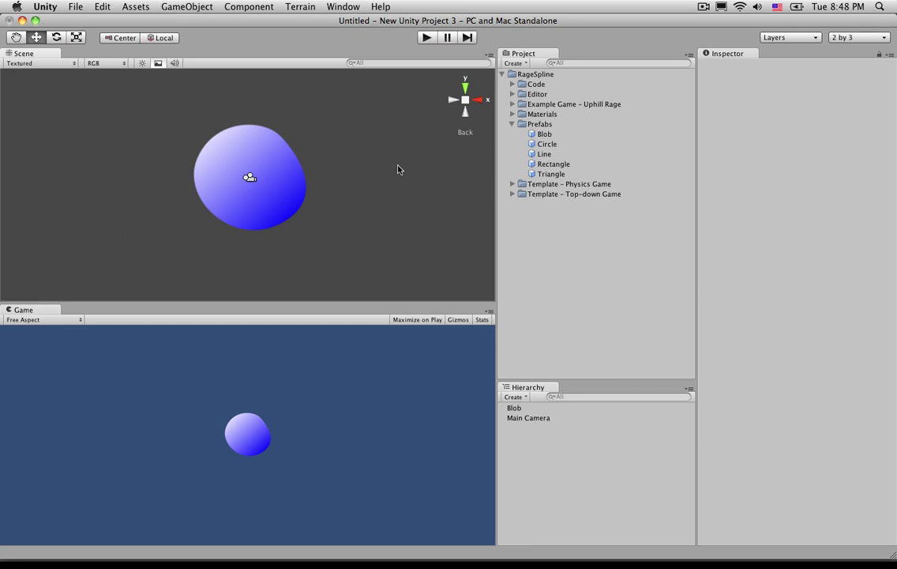
key(shift+space)
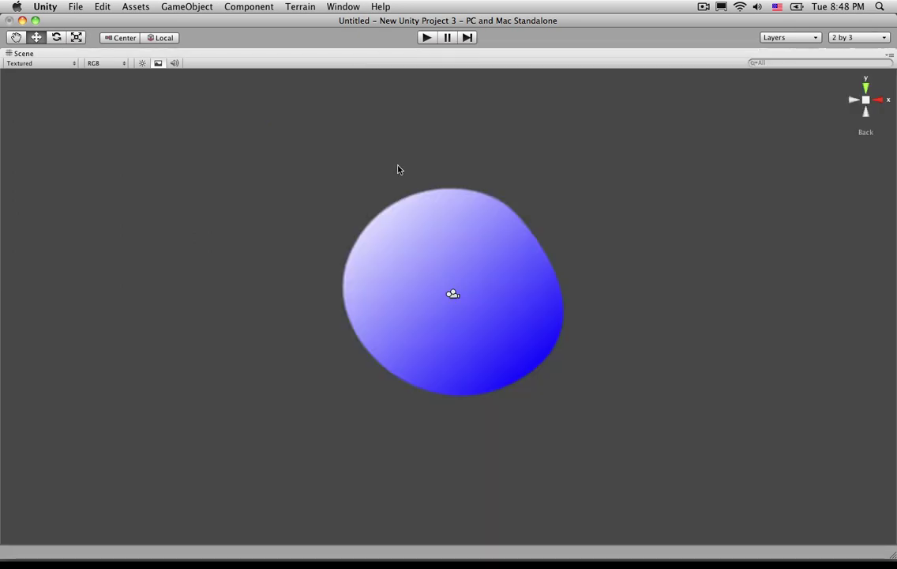
click(453, 202)
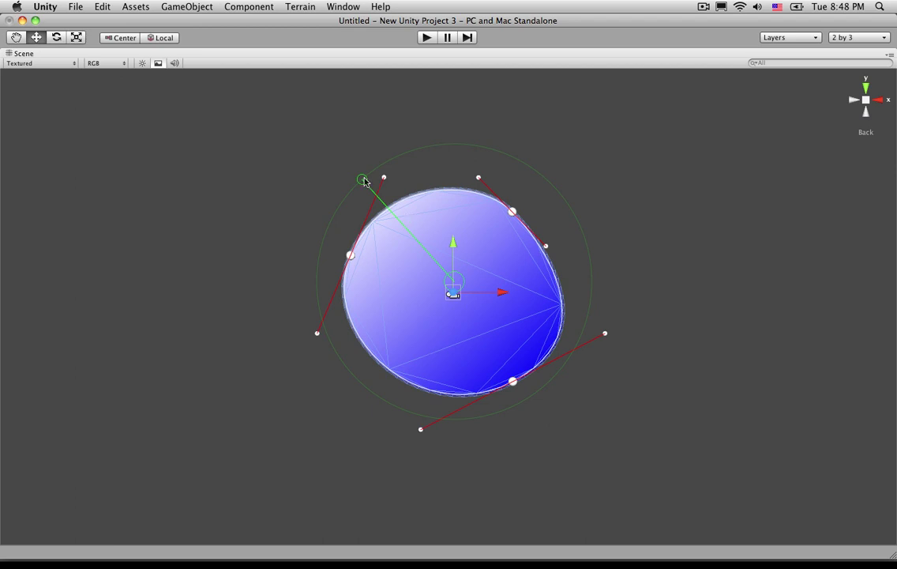
mouse_move(363, 181)
mouse_down()
mouse_move(309, 184)
mouse_move(312, 240)
mouse_move(287, 285)
mouse_up()
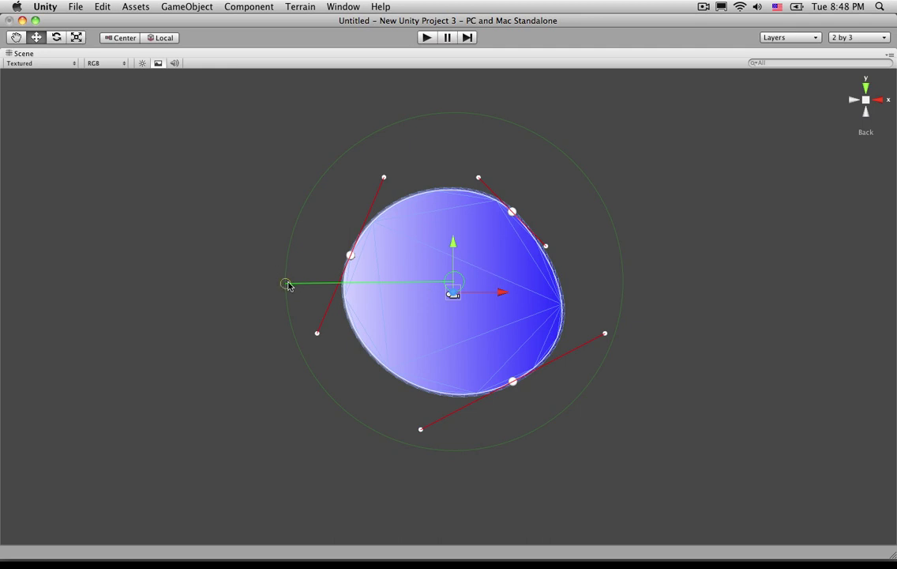
mouse_move(288, 286)
mouse_down()
mouse_move(268, 284)
mouse_move(279, 281)
mouse_up()
mouse_move(278, 281)
mouse_down()
mouse_move(244, 269)
mouse_move(143, 263)
mouse_move(341, 262)
mouse_move(204, 236)
mouse_move(291, 267)
mouse_up()
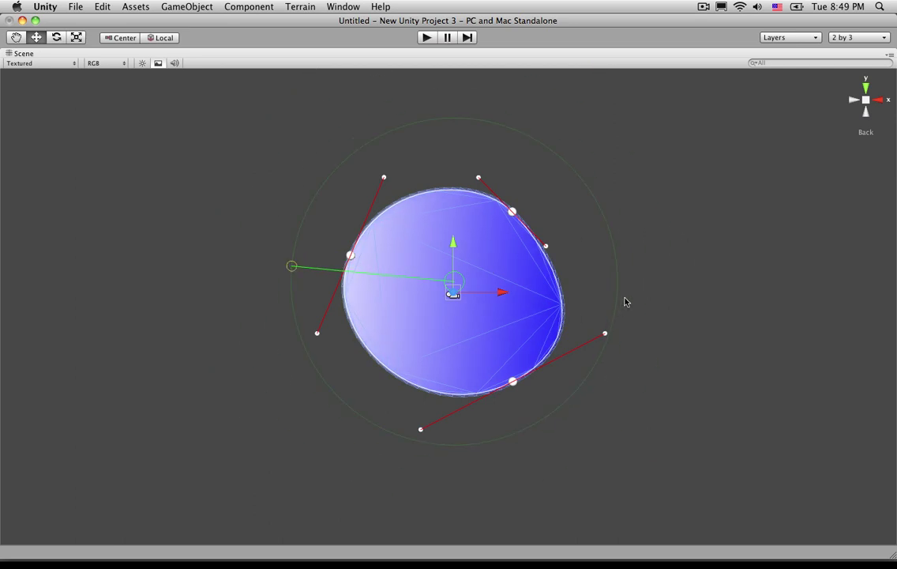
Step: Set the gradient's first colour to pure yellow
key(shift+space)
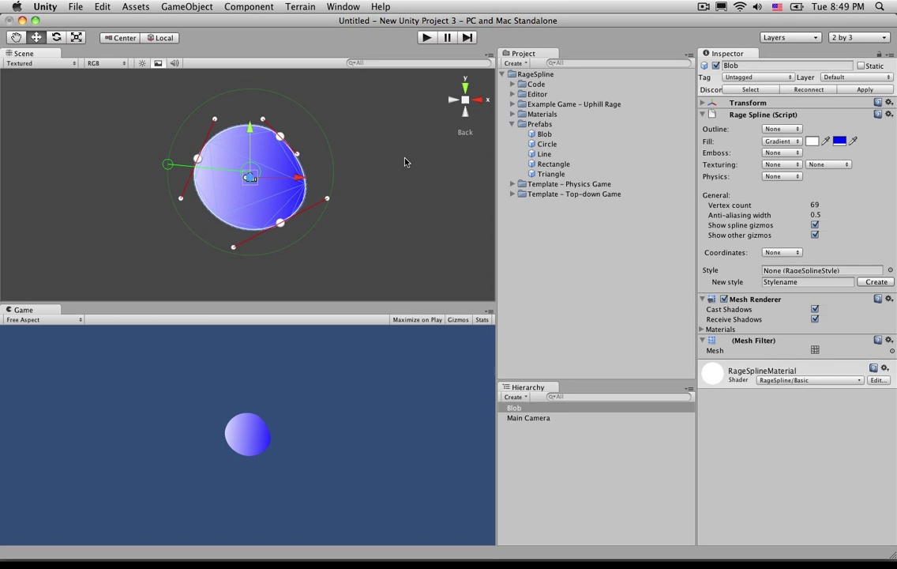
click(816, 141)
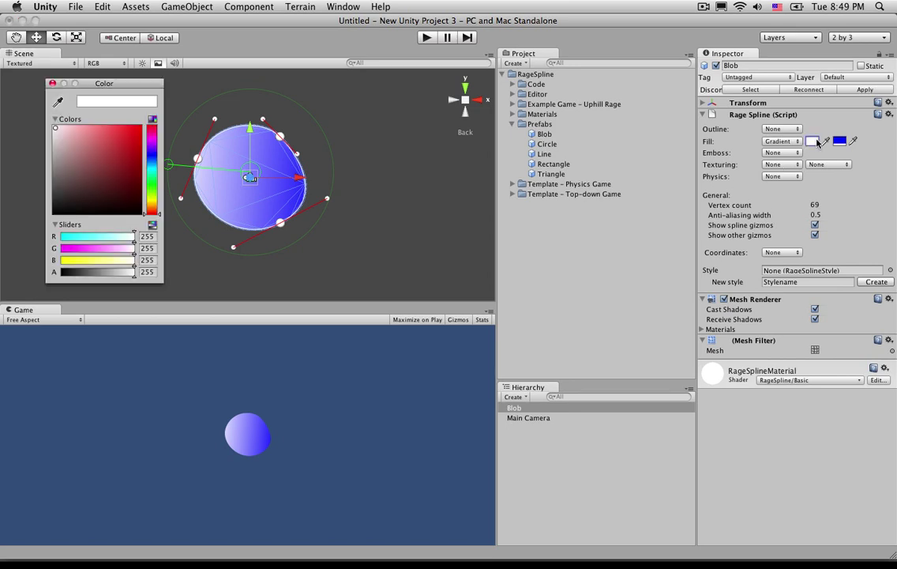
drag(151, 197, 152, 199)
drag(117, 161, 135, 103)
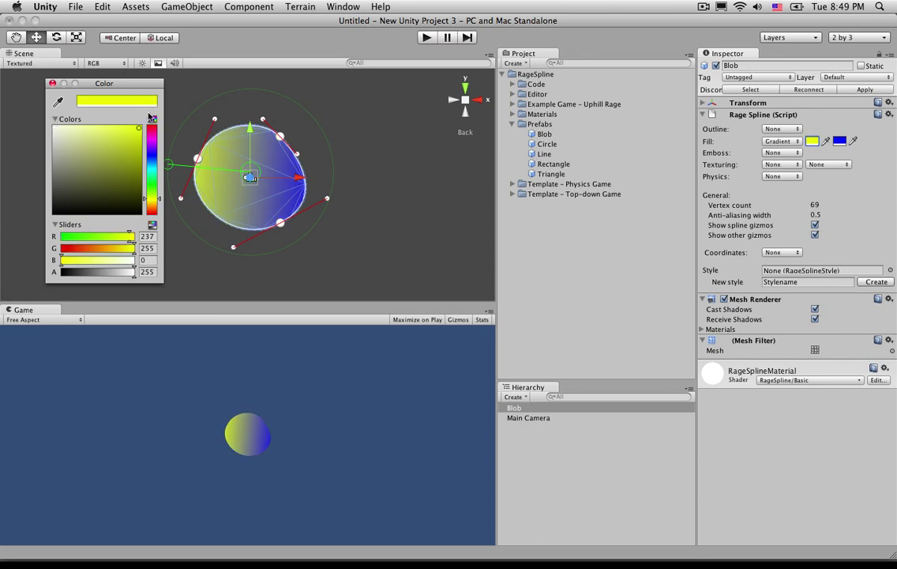
click(53, 83)
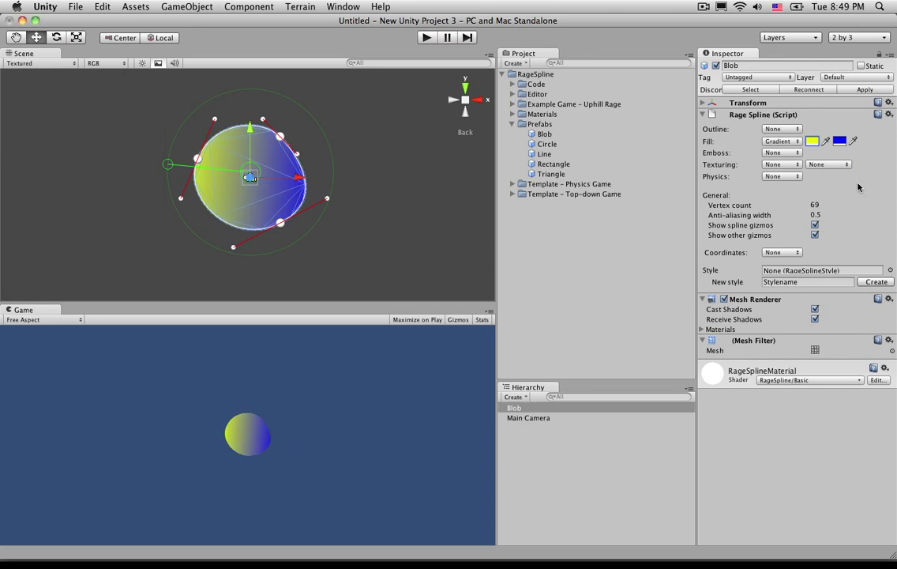
click(441, 214)
Step: Adjust the Blob's gradient radius with the green handle until the spread looks right
key(shift+space)
click(463, 227)
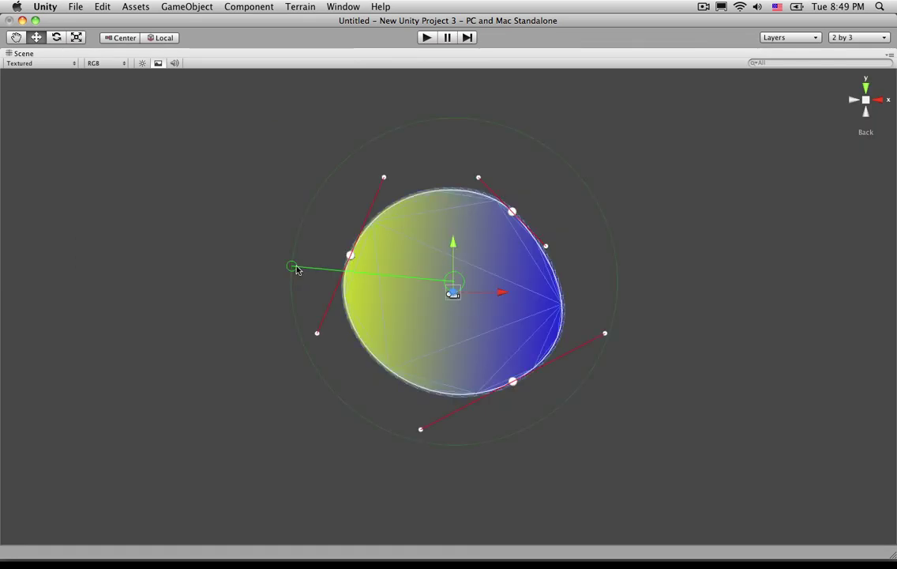
mouse_move(296, 270)
mouse_down()
mouse_move(313, 266)
mouse_move(222, 246)
mouse_move(318, 295)
mouse_move(226, 264)
mouse_move(318, 298)
mouse_move(325, 294)
mouse_move(275, 288)
mouse_move(312, 288)
mouse_move(314, 242)
mouse_move(344, 191)
mouse_move(289, 195)
mouse_move(273, 241)
mouse_move(335, 167)
mouse_move(290, 241)
mouse_move(301, 226)
mouse_up()
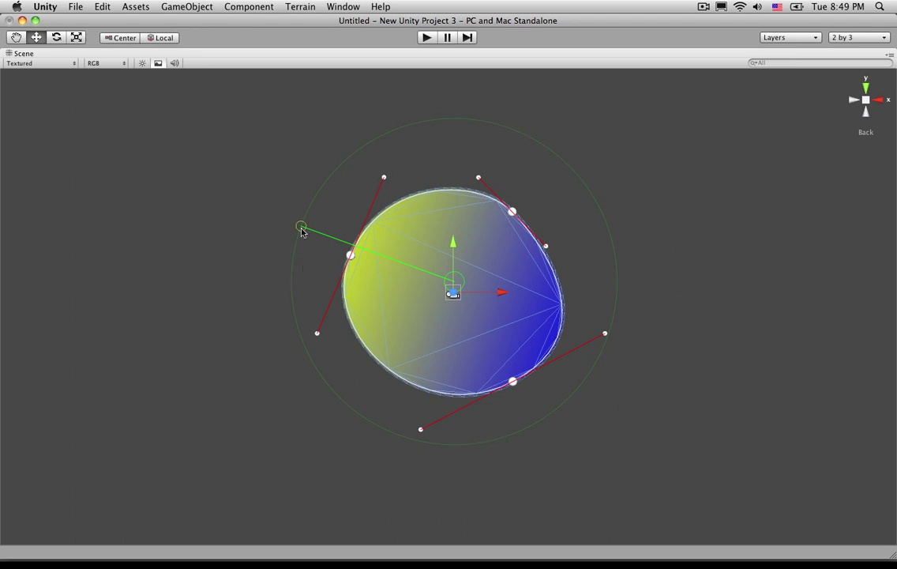
mouse_move(304, 228)
mouse_down()
mouse_move(339, 252)
mouse_move(274, 212)
mouse_move(334, 248)
mouse_move(307, 230)
mouse_up()
drag(307, 230, 328, 246)
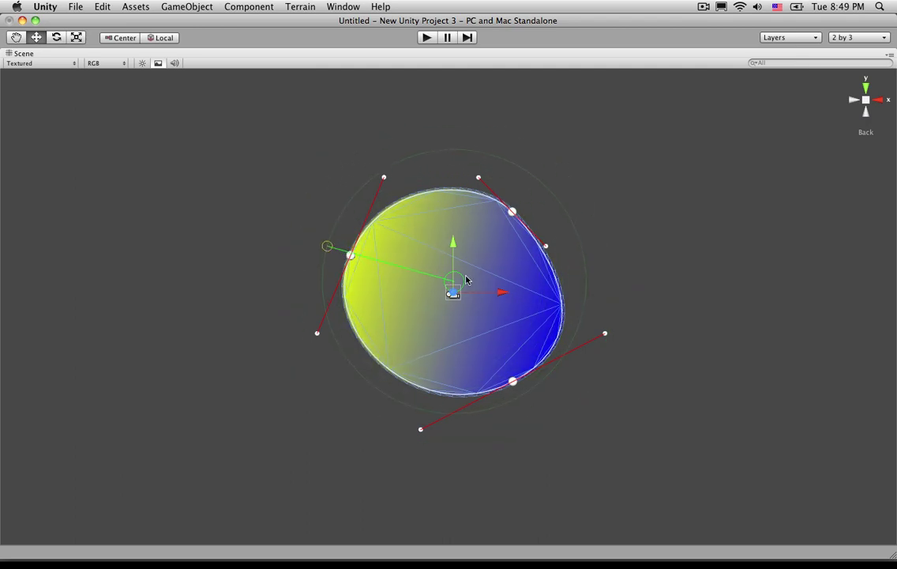
mouse_move(462, 278)
mouse_down()
mouse_move(442, 262)
mouse_move(429, 270)
mouse_move(471, 292)
mouse_up()
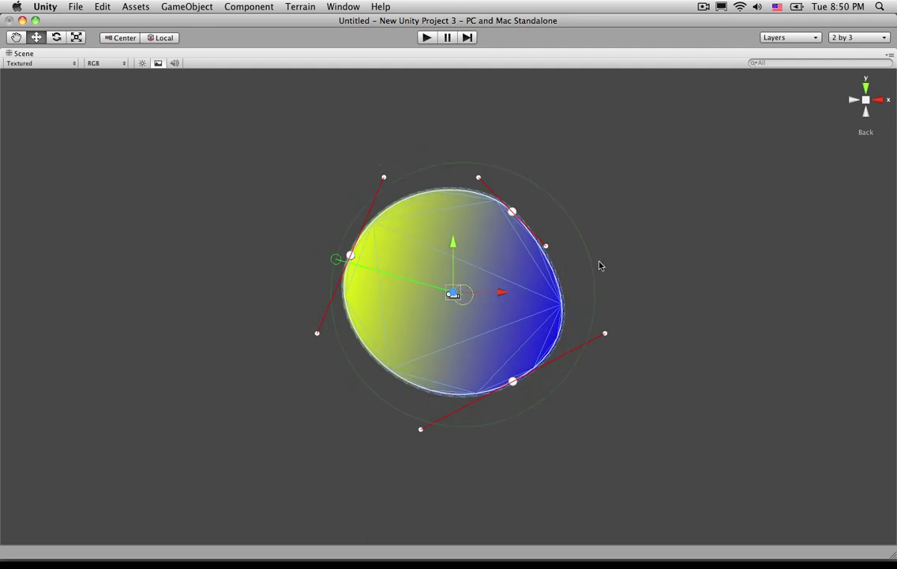
key(shift+space)
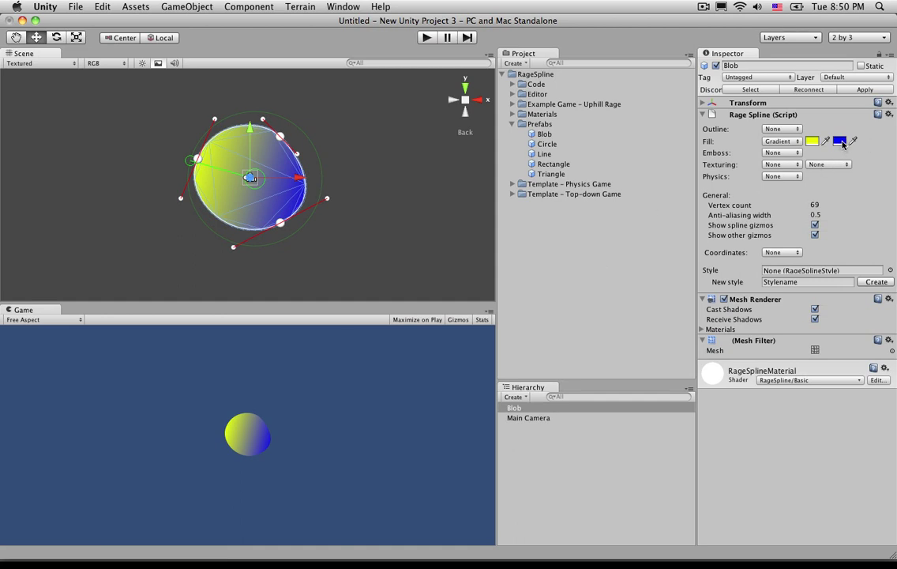
key(shift+space)
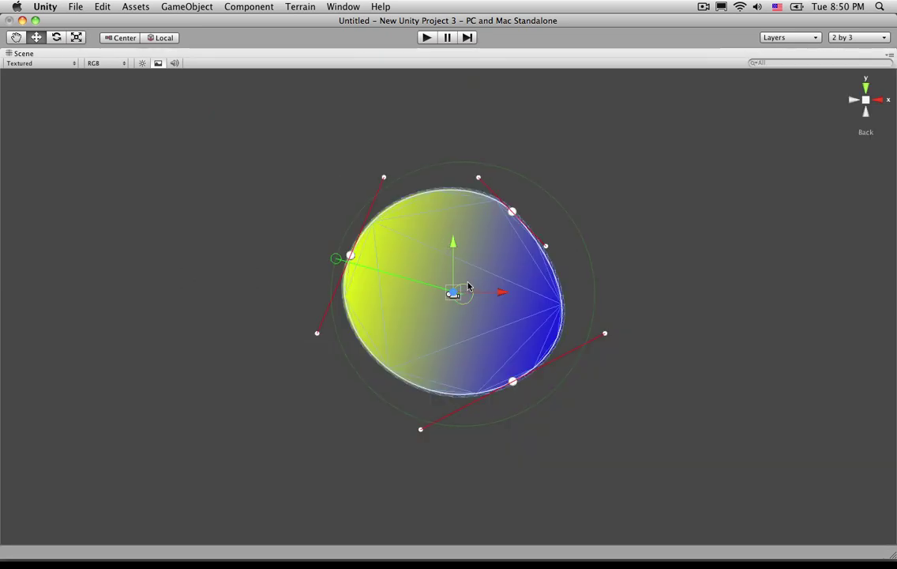
drag(470, 284, 461, 278)
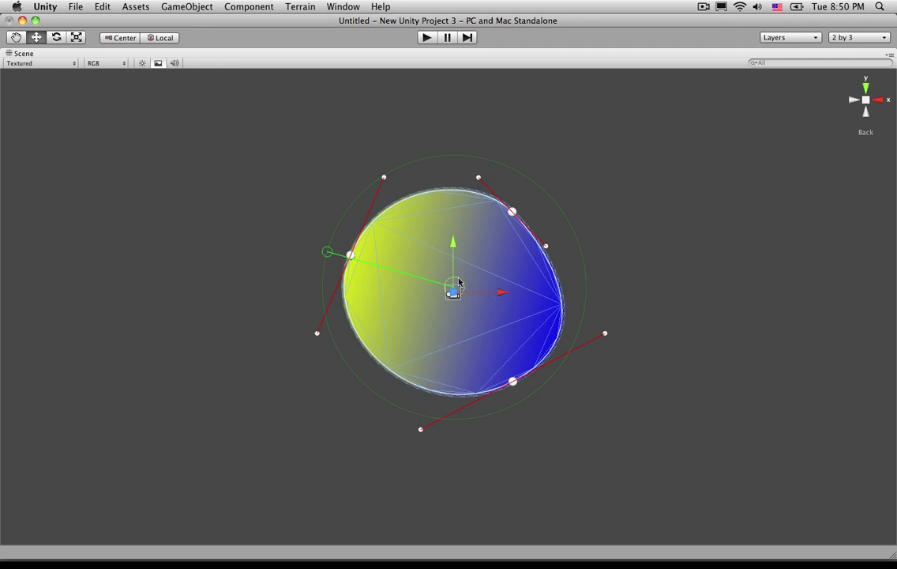
Step: Drag the gradient centre and green handle so yellow sits top-left and blue bottom-right
drag(458, 280, 285, 204)
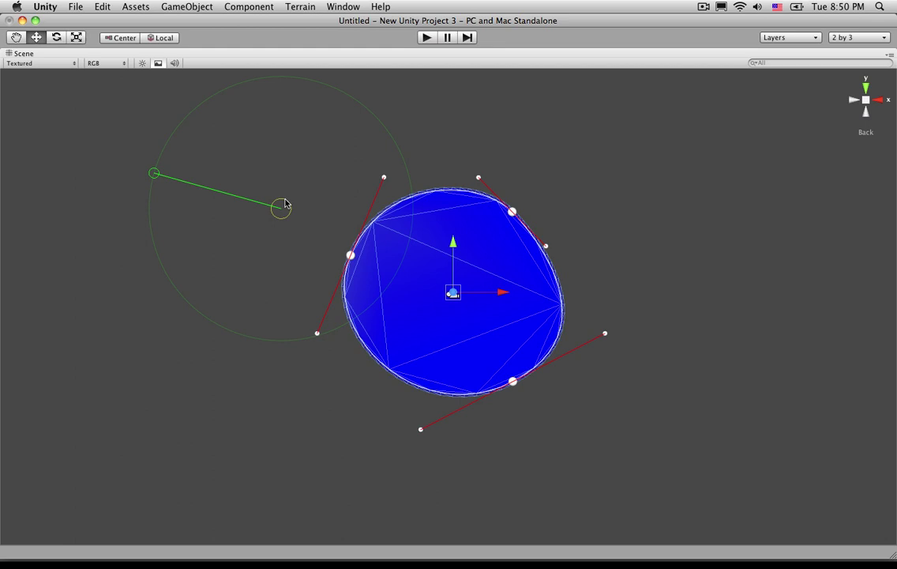
drag(285, 204, 454, 279)
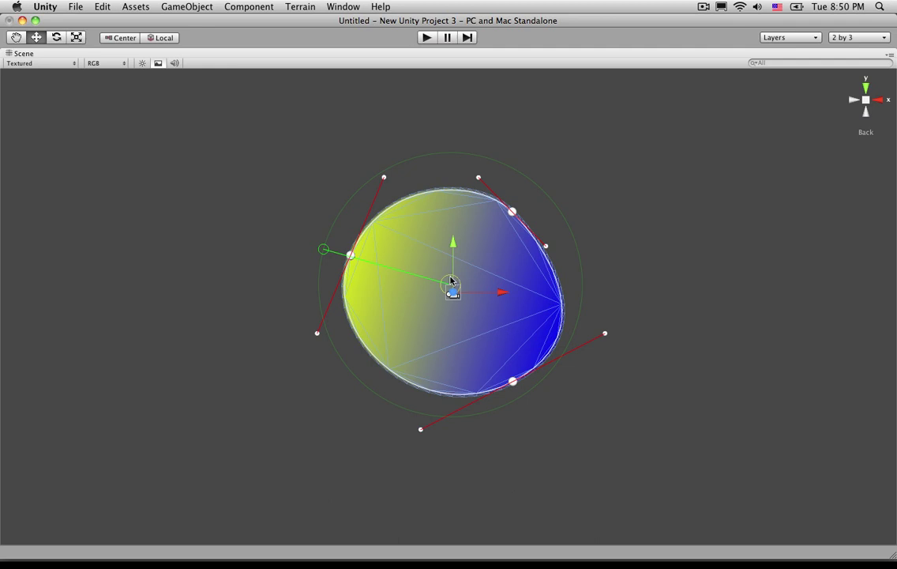
mouse_move(450, 279)
mouse_down()
mouse_move(416, 236)
mouse_move(481, 226)
mouse_move(459, 273)
mouse_up()
drag(333, 243, 316, 196)
Step: Set the gradient's final angle, then drag a second Blob prefab into the scene
middle_drag(617, 253, 640, 323)
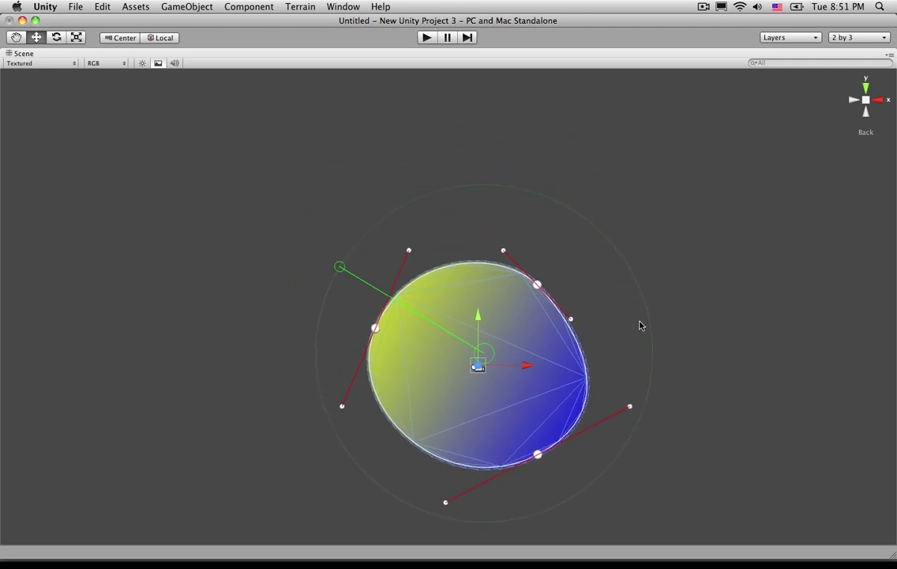
key(shift+space)
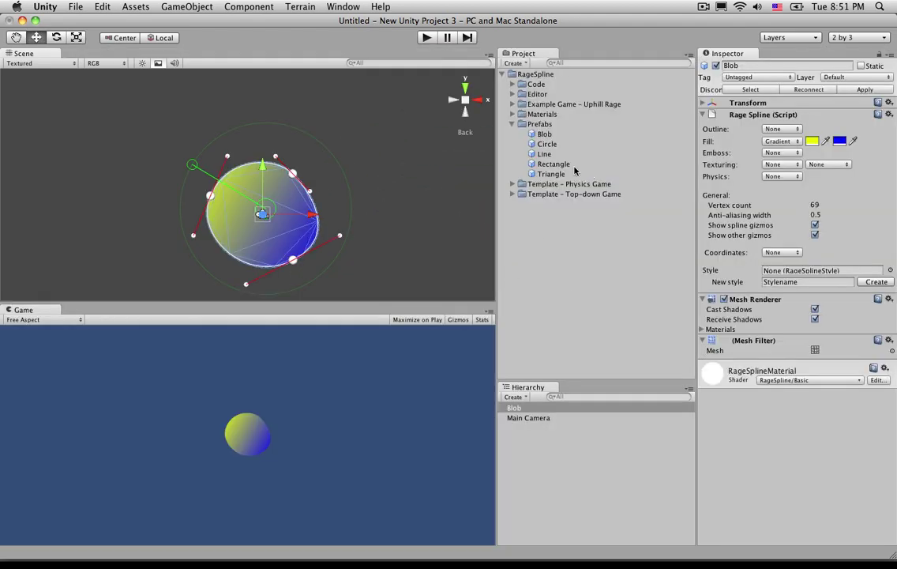
click(545, 134)
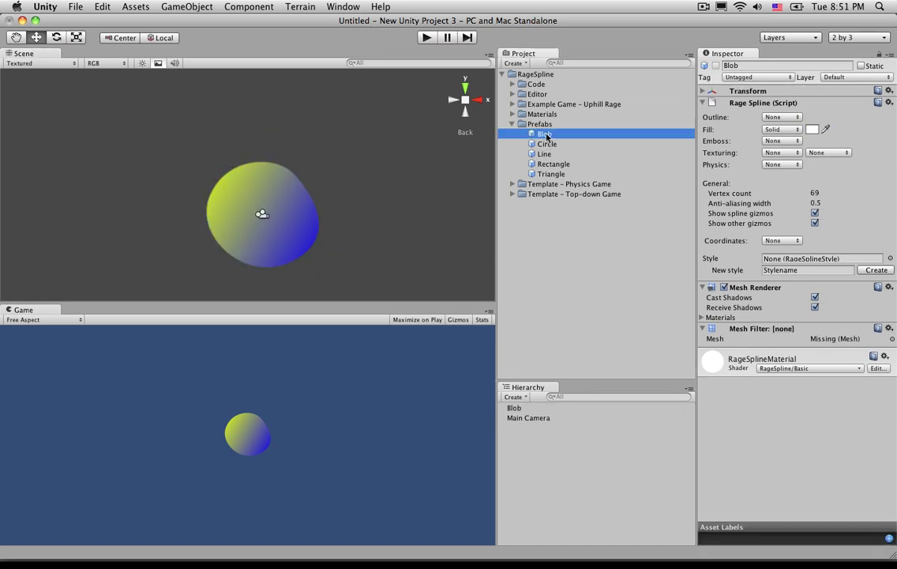
drag(547, 136, 122, 124)
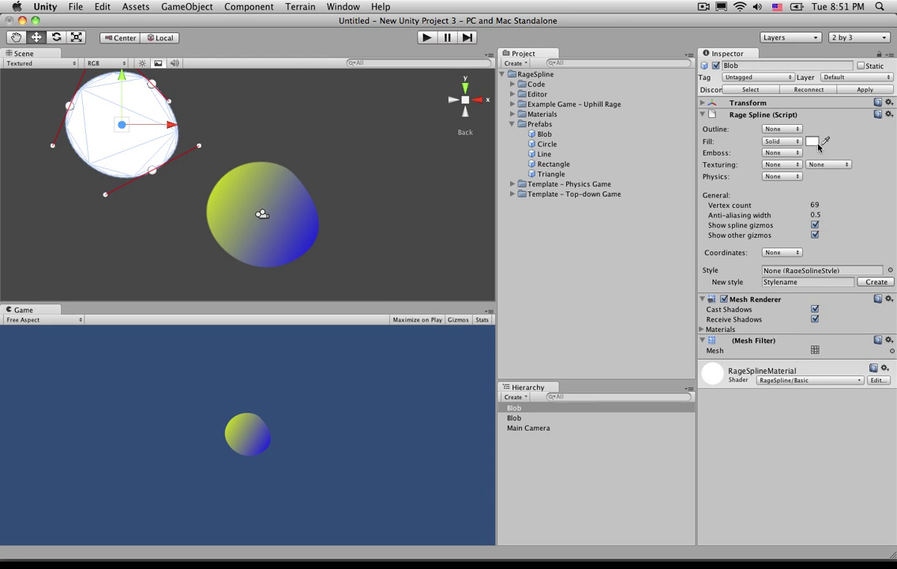
Step: Give the new Blob a solid bright yellow fill (226, 255, 0)
click(812, 140)
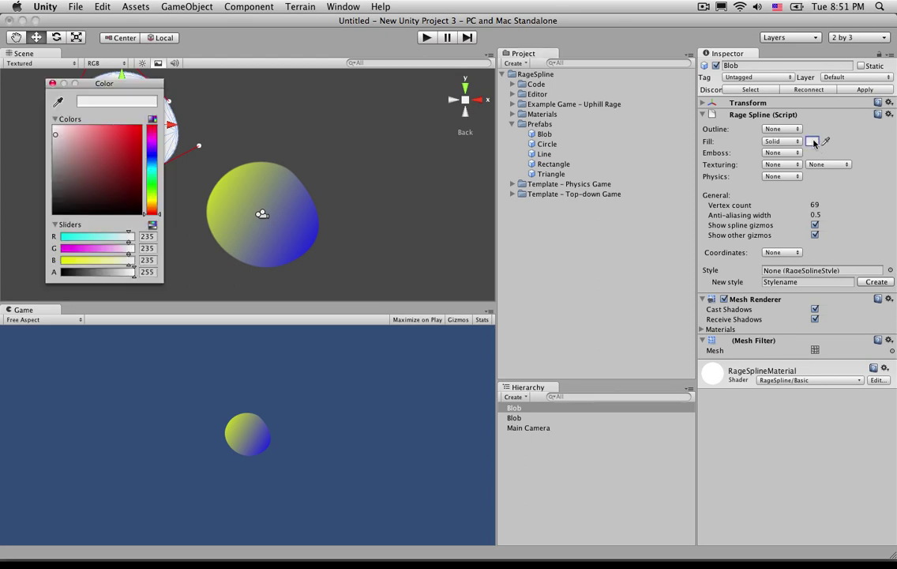
click(151, 198)
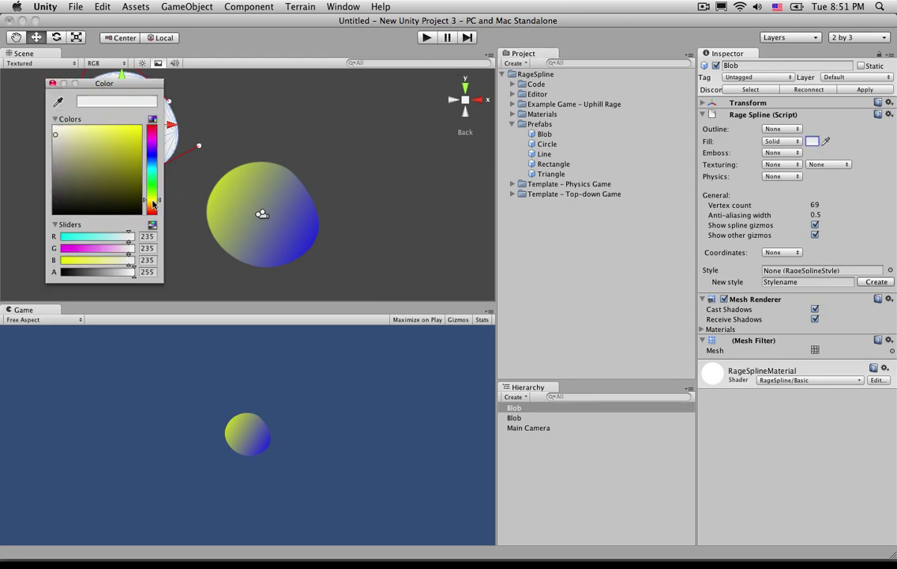
drag(128, 170, 167, 123)
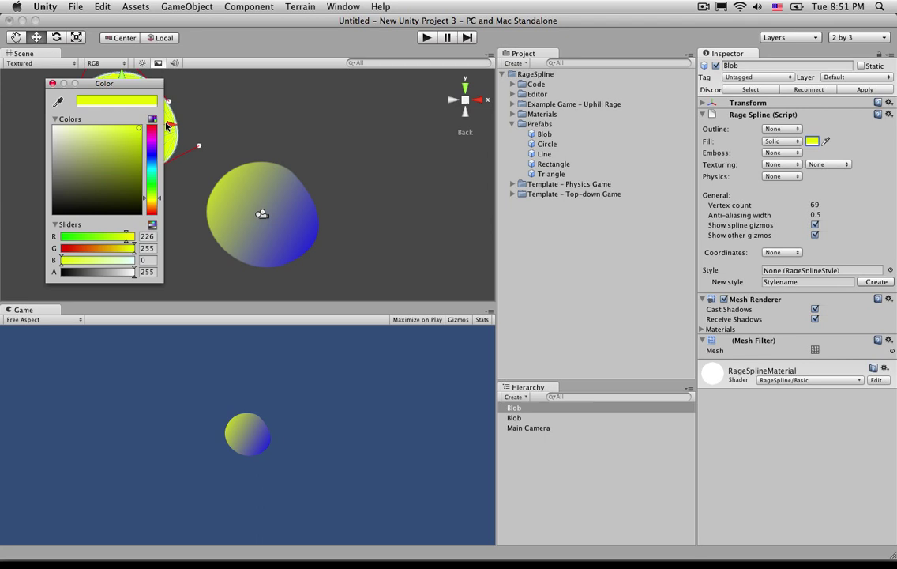
click(52, 83)
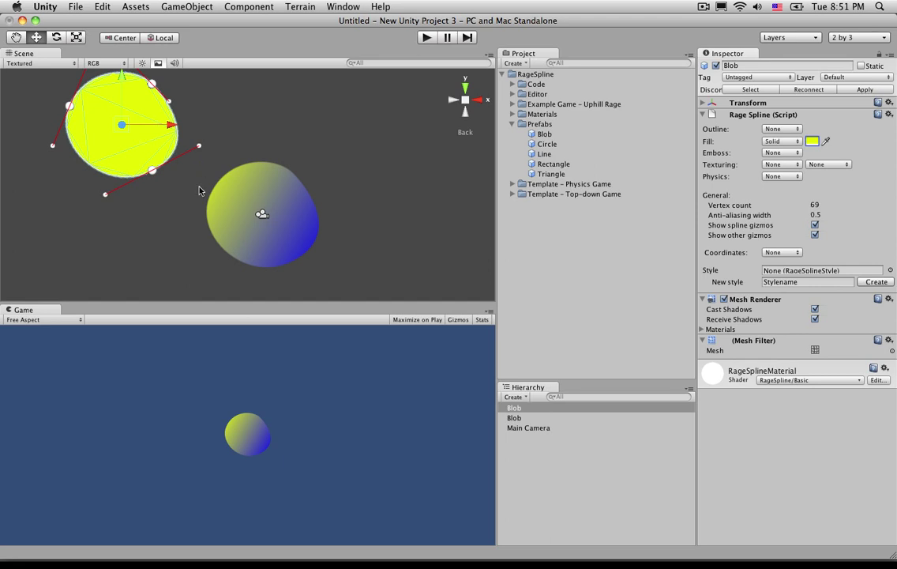
Step: Drag the lower gradient blob's green radius handle outward to enlarge its gradient slightly
click(220, 144)
key(shift+space)
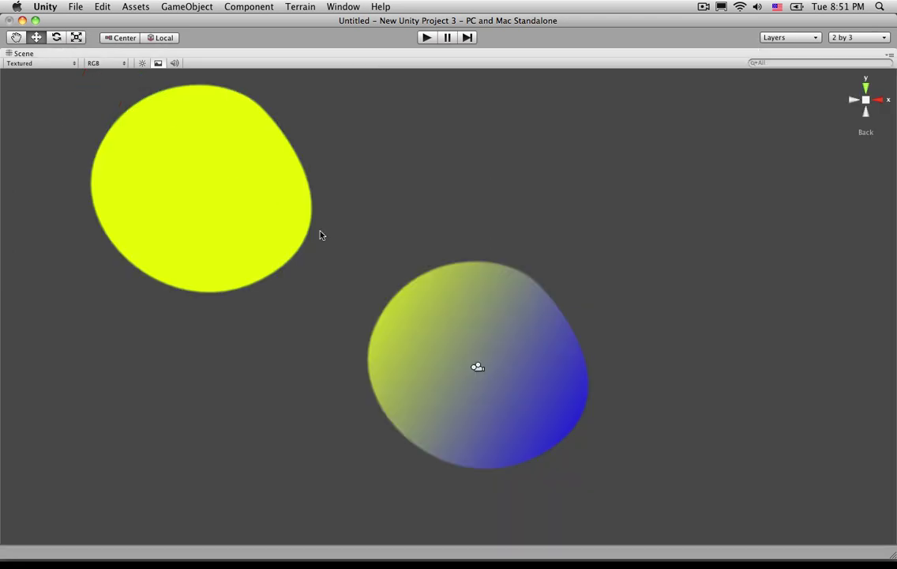
click(487, 318)
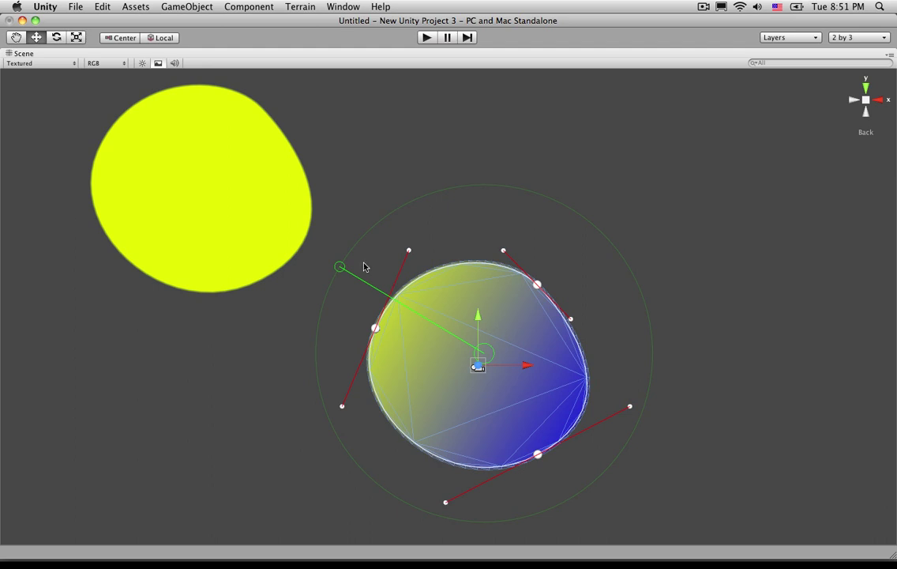
drag(339, 267, 323, 253)
click(318, 178)
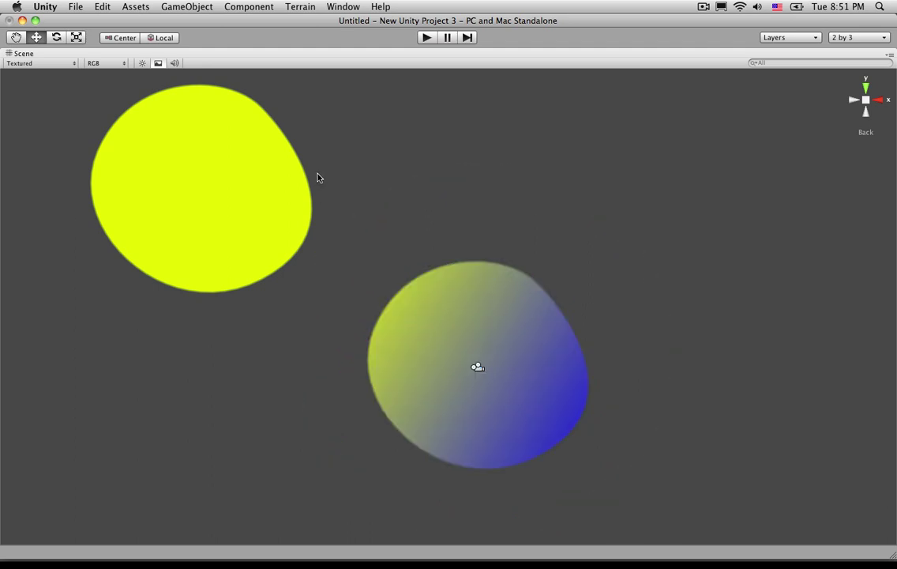
click(442, 287)
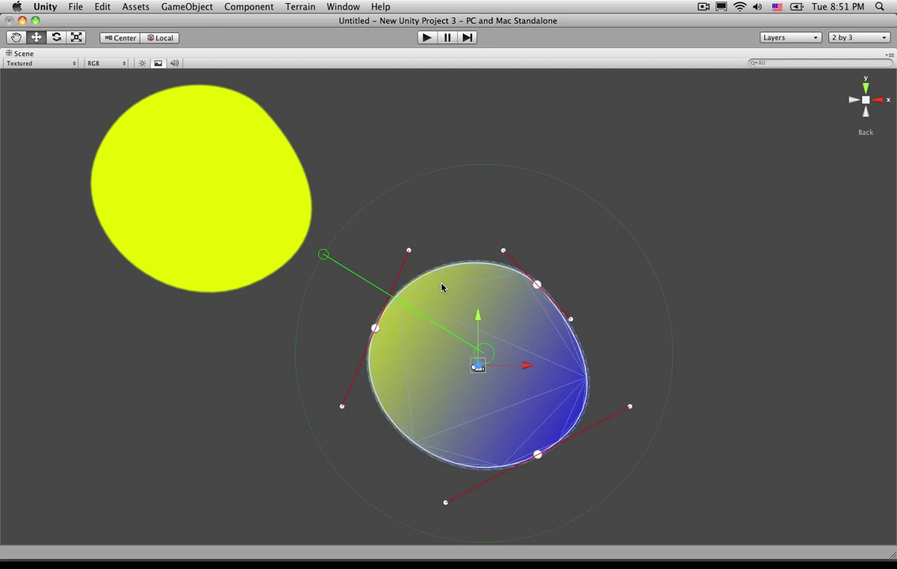
key(space)
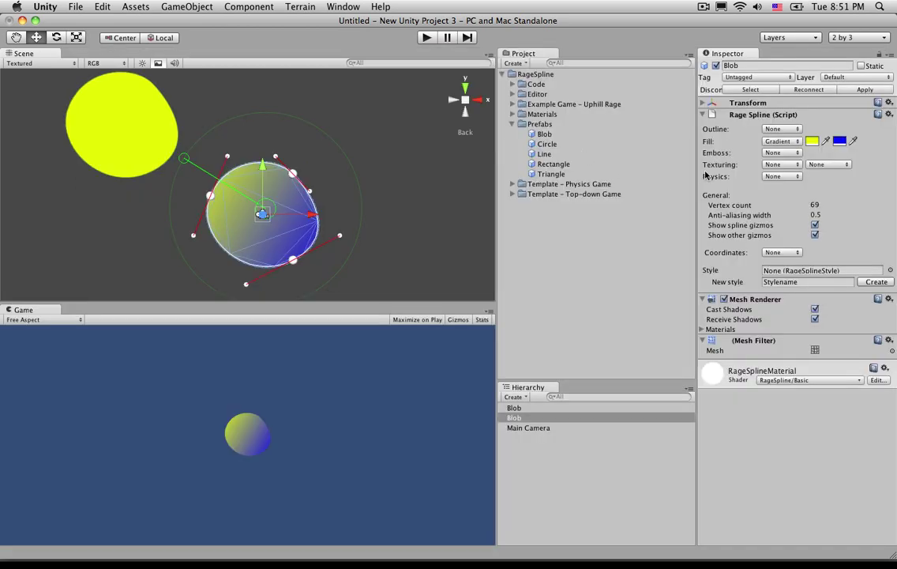
click(455, 222)
click(304, 207)
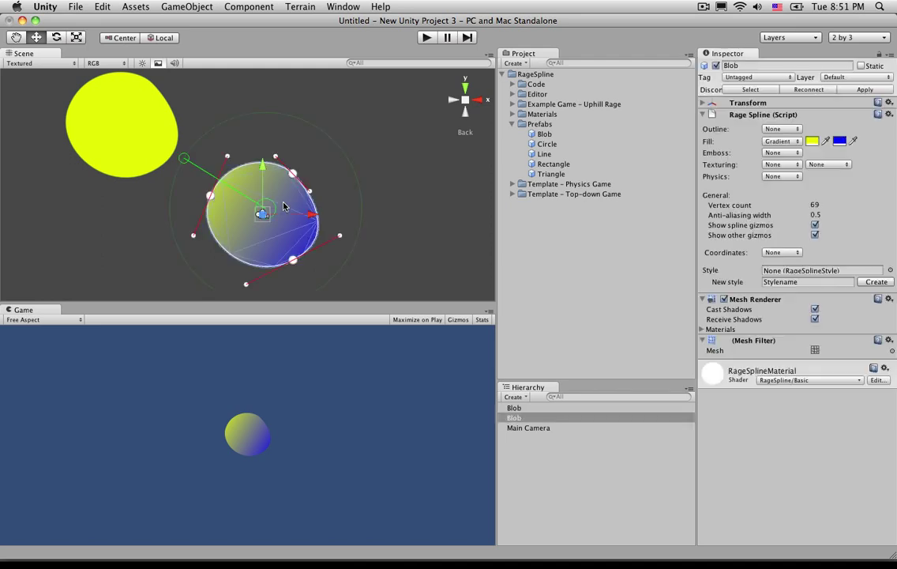
click(781, 143)
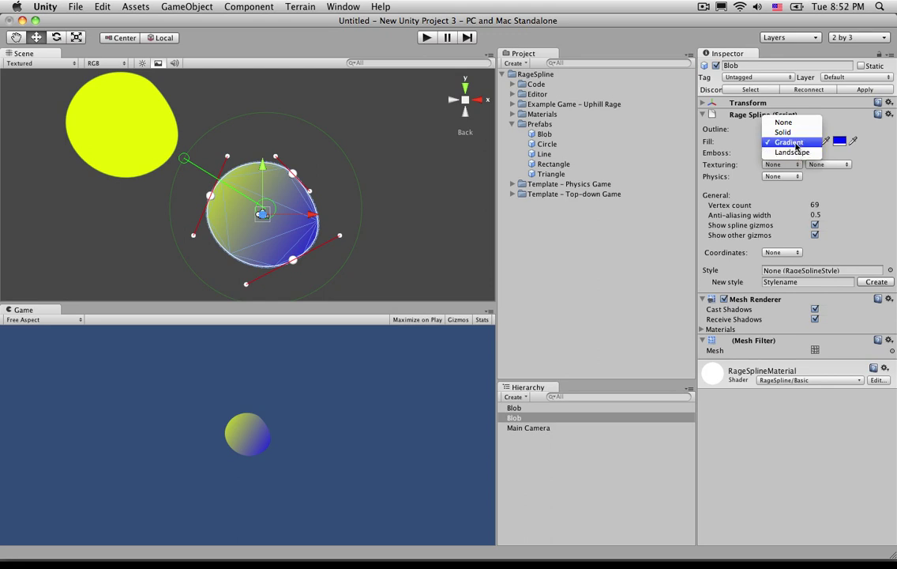
click(844, 115)
click(780, 128)
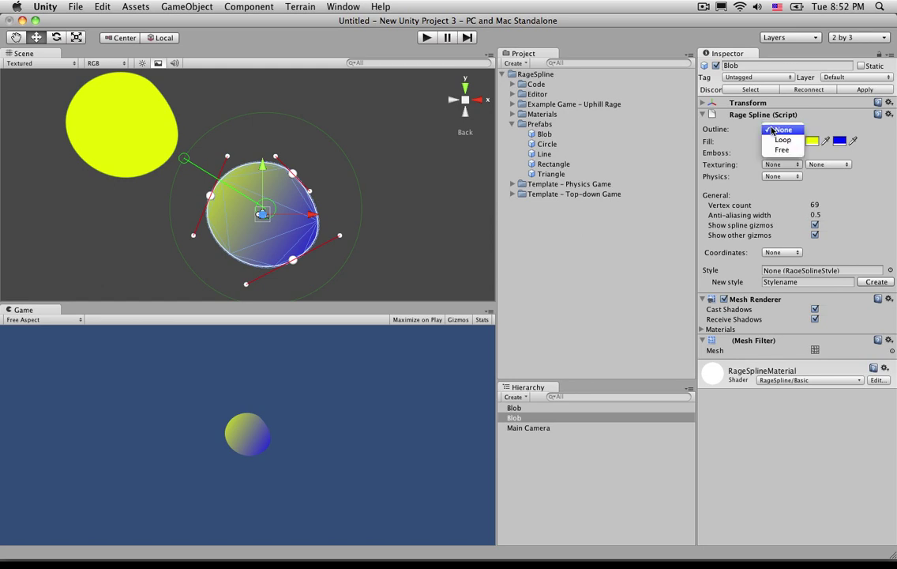
click(818, 124)
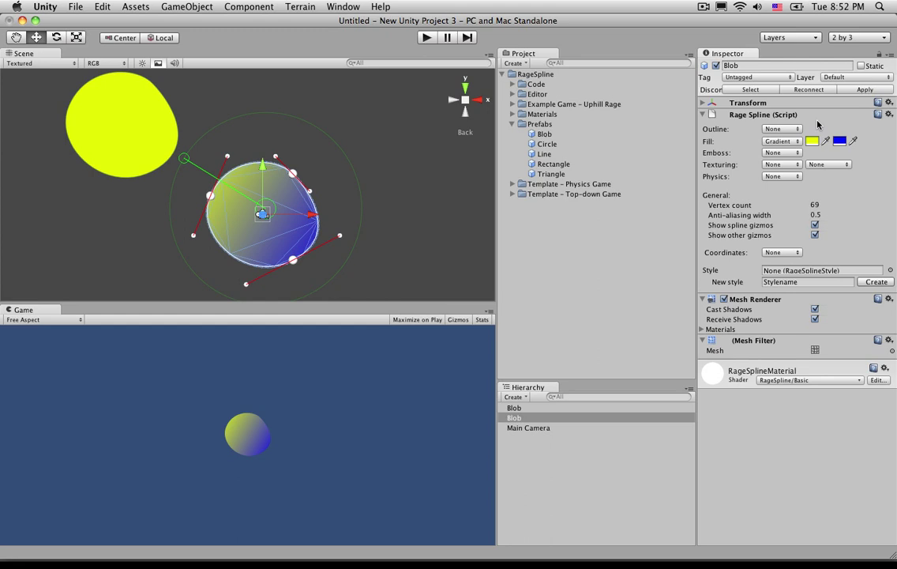
click(403, 180)
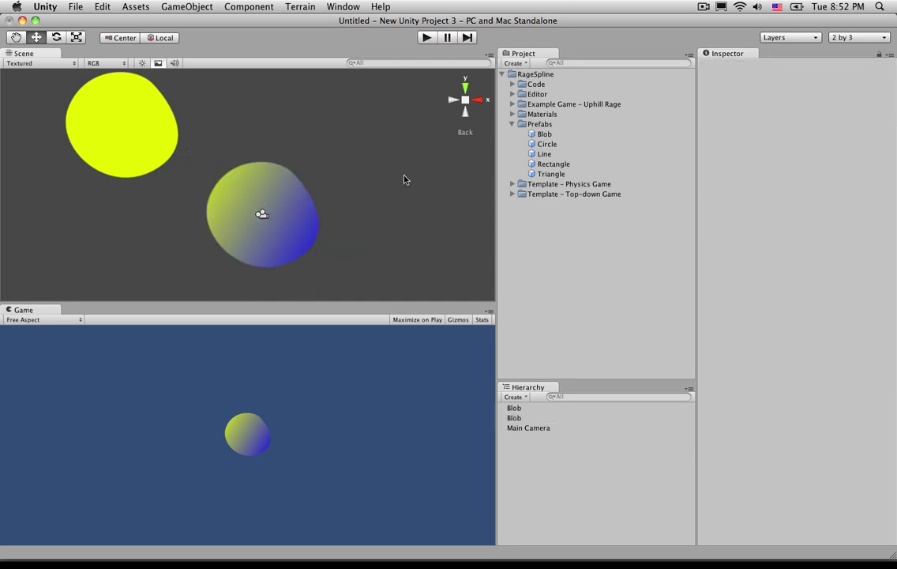
click(262, 214)
click(301, 203)
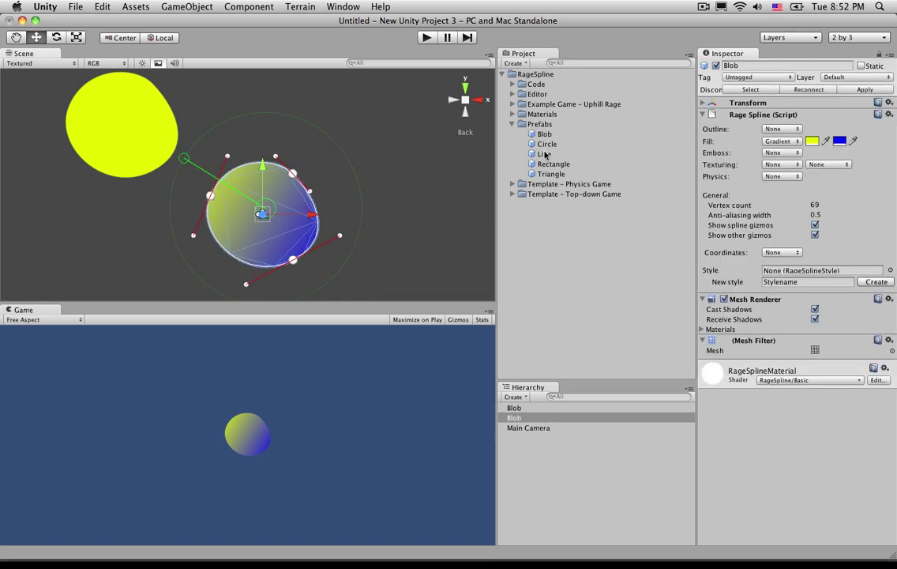